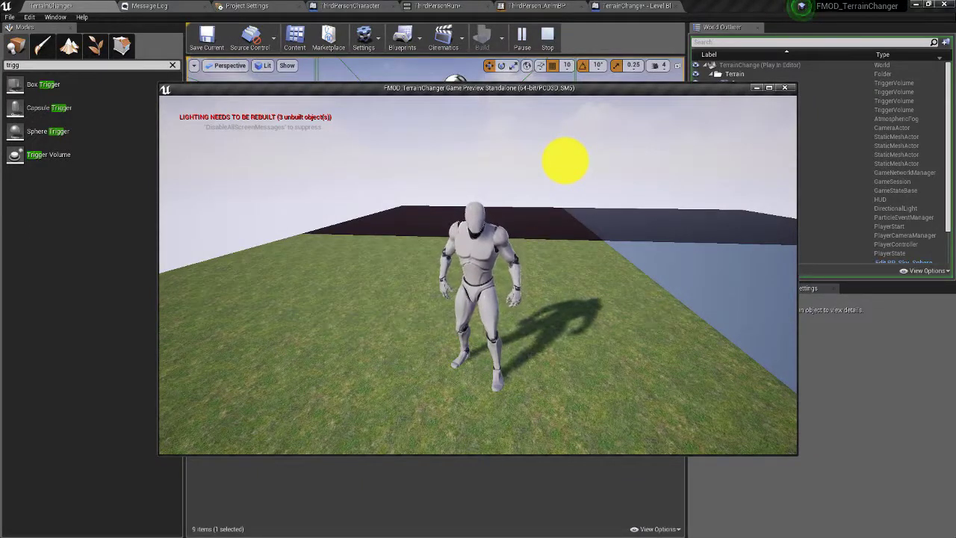
Run the character across the grass terrain in the standalone preview.
{"action": "key", "text": "a"}
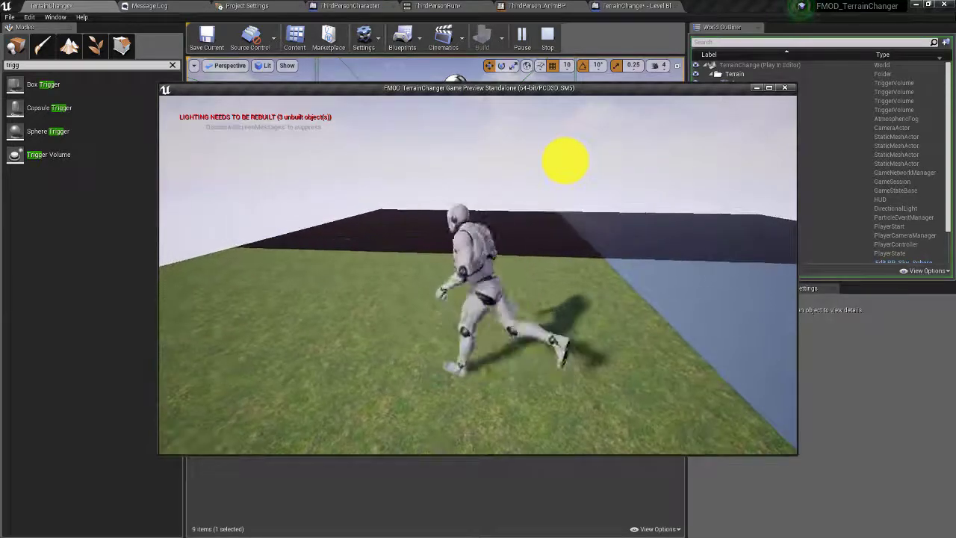
{"action": "key", "text": "s"}
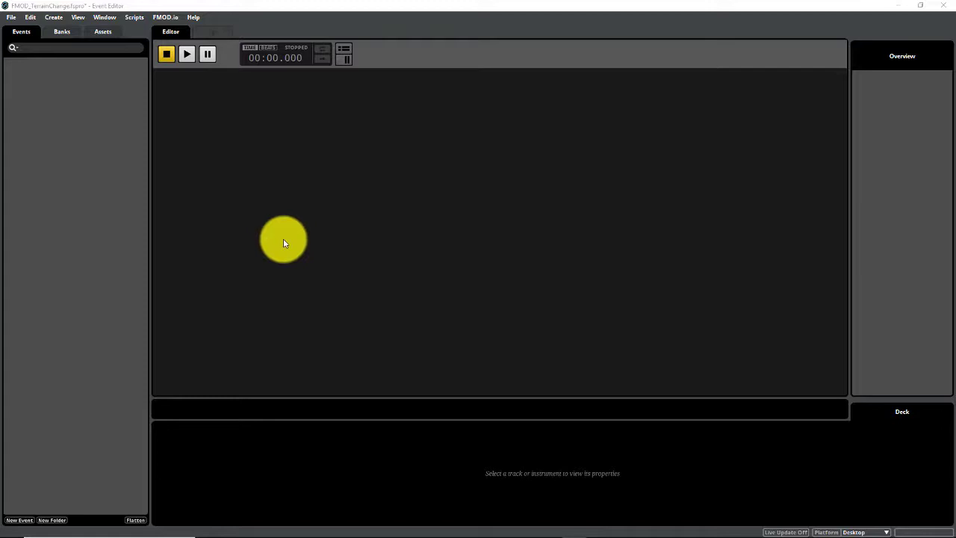
Open the empty Audio Bin with Ctrl+6 and minimise the Event Editor.
{"action": "left_click", "coordinate": [242, 228]}
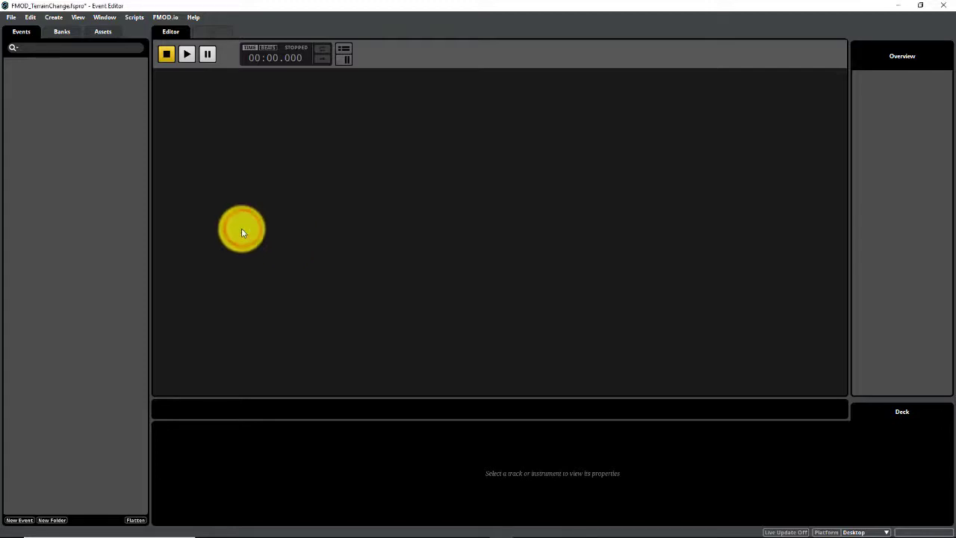
{"action": "key", "text": "ctrl+6"}
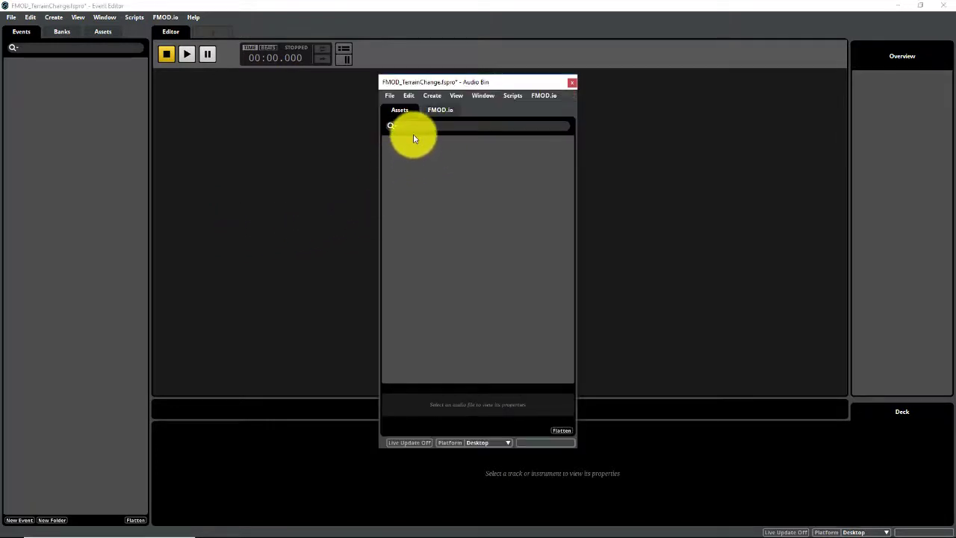
{"action": "left_click", "coordinate": [896, 5]}
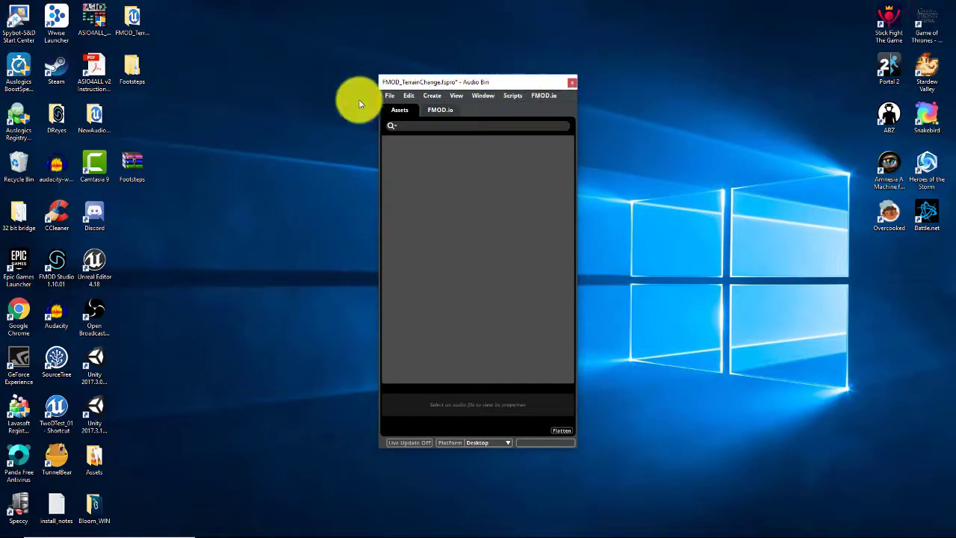
Open the Footsteps folder and move its window beside the Audio Bin.
{"action": "left_click_drag", "start_coordinate": [128, 67], "coordinate": [124, 118]}
{"action": "double_click", "coordinate": [125, 118]}
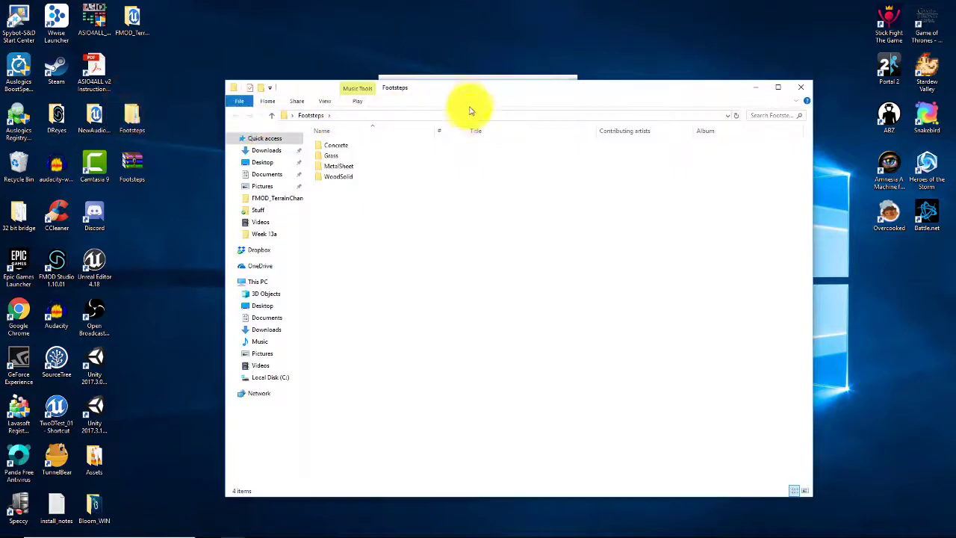
{"action": "left_click_drag", "start_coordinate": [542, 90], "coordinate": [880, 70]}
Import the Concrete, Grass, MetalSheet and WoodSolid folders into the Audio Bin.
{"action": "left_click", "coordinate": [660, 125]}
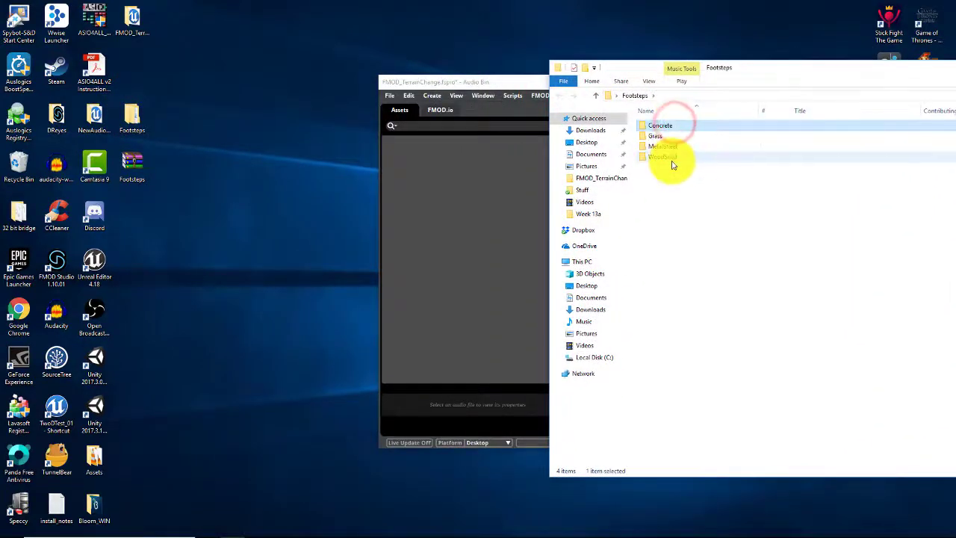
{"action": "left_click", "coordinate": [672, 160], "text": "shift"}
{"action": "left_click_drag", "start_coordinate": [669, 129], "coordinate": [473, 247]}
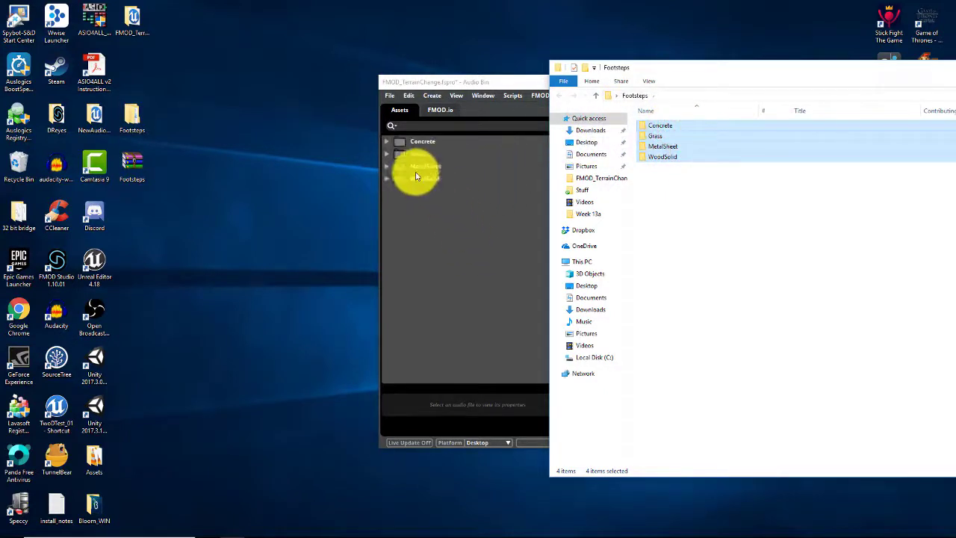
{"action": "left_click", "coordinate": [456, 161]}
{"action": "left_click", "coordinate": [437, 142]}
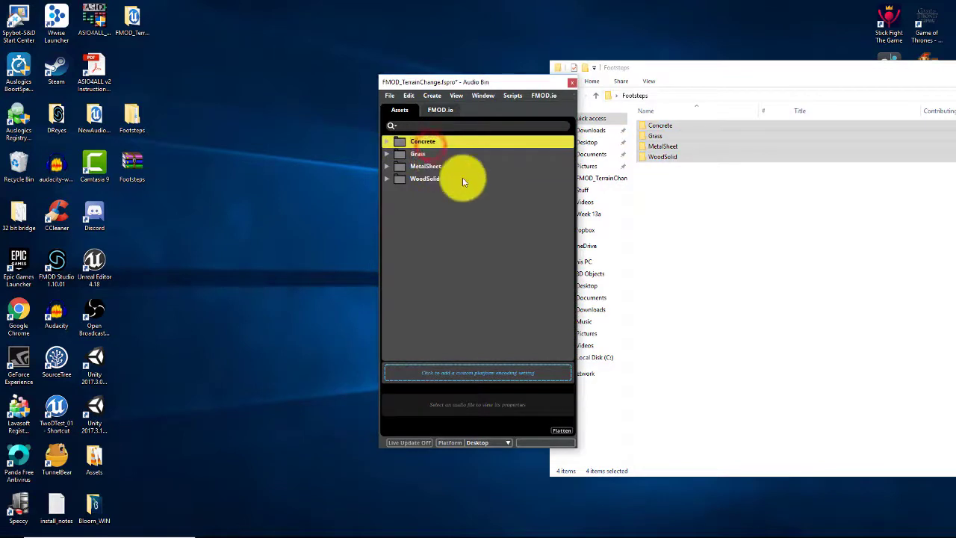
{"action": "mouse_move", "coordinate": [546, 527]}
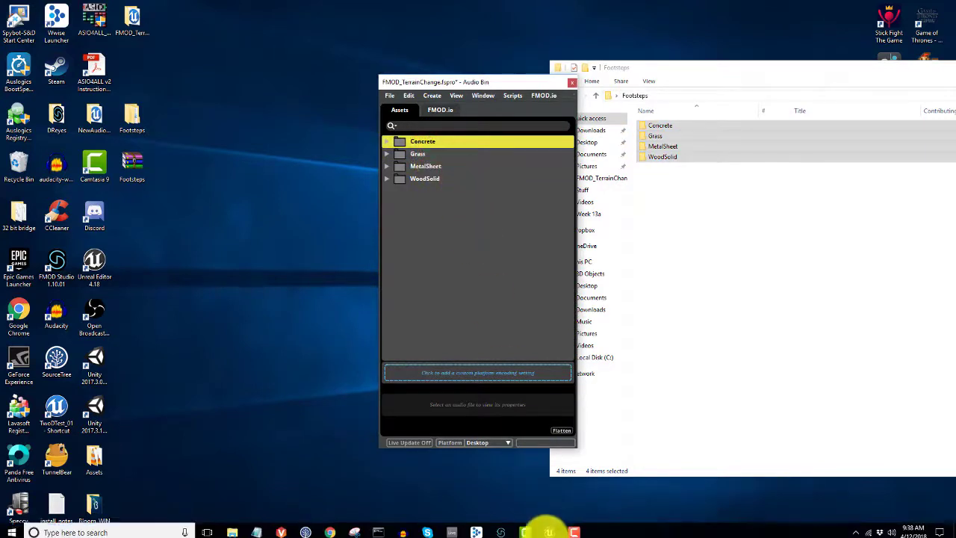
{"action": "left_click", "coordinate": [502, 528]}
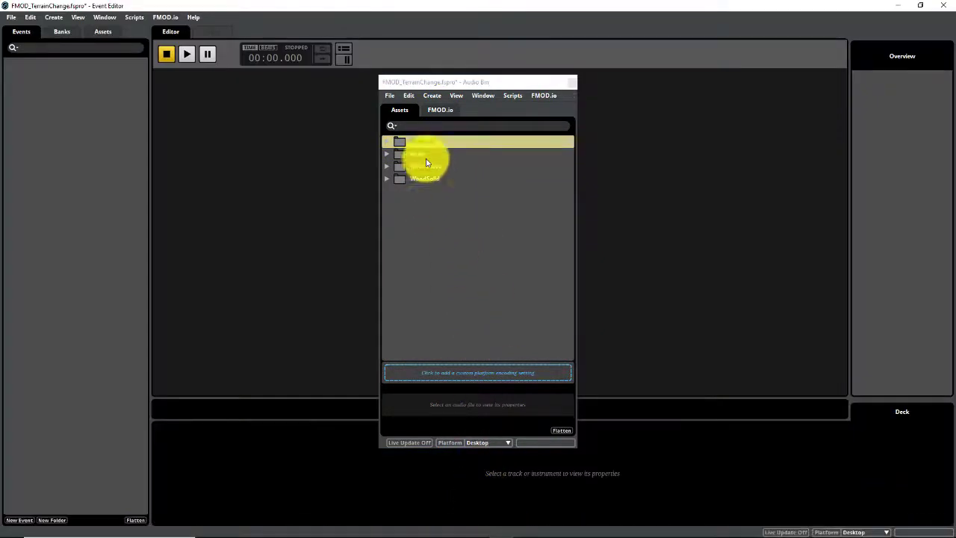
Close the Audio Bin and create an event folder named Footsteps.
{"action": "left_click", "coordinate": [567, 81]}
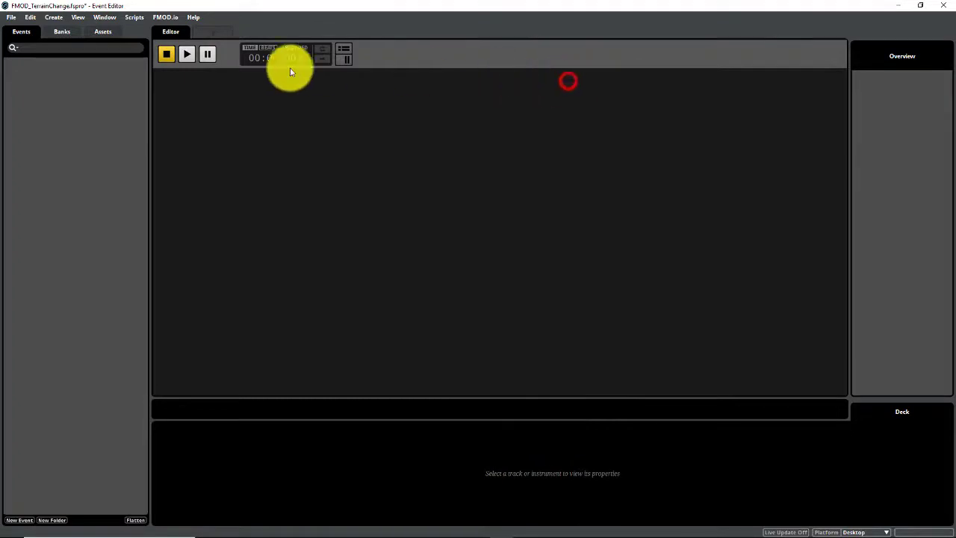
{"action": "right_click", "coordinate": [57, 91]}
{"action": "left_click", "coordinate": [72, 107]}
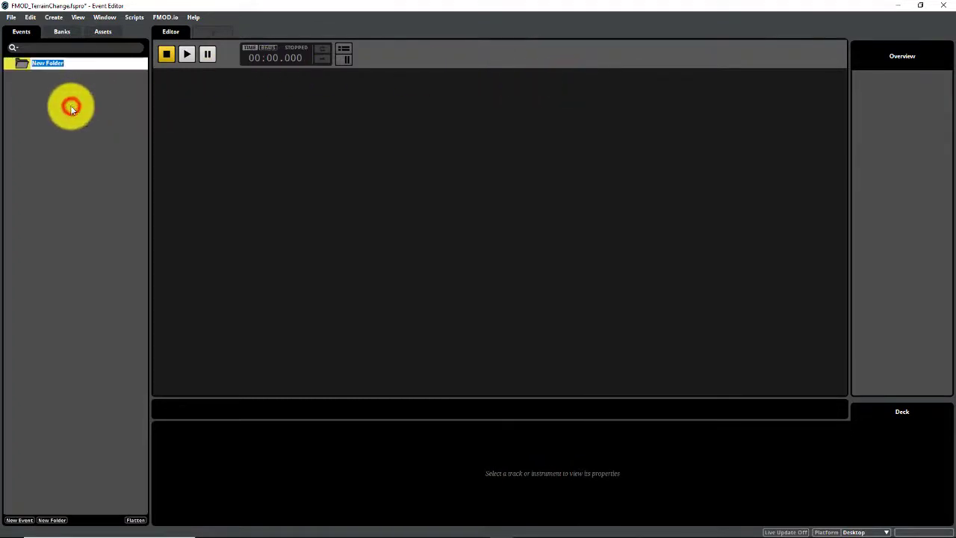
{"action": "type", "text": "Footsteps"}
{"action": "key", "text": "Return"}
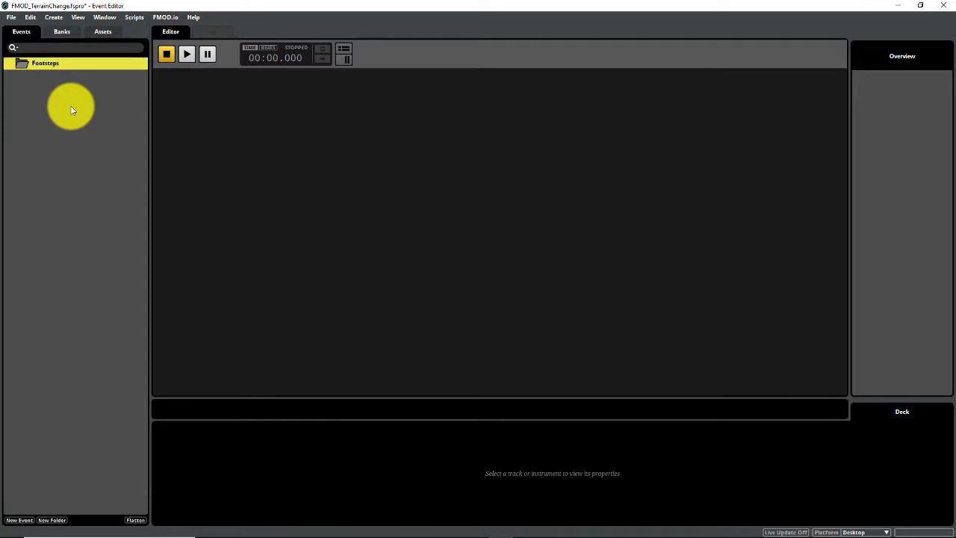
Add a new event inside the Footsteps folder.
{"action": "right_click", "coordinate": [66, 64]}
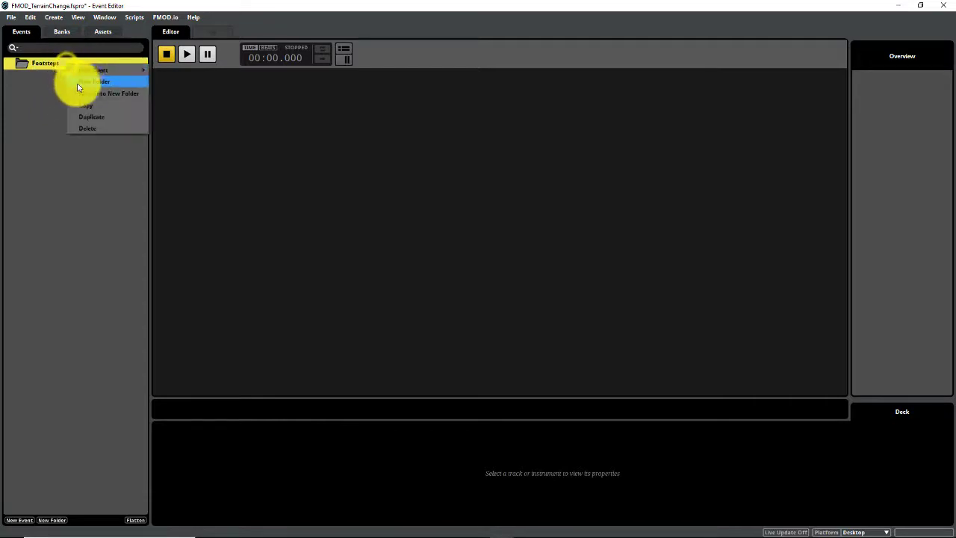
{"action": "mouse_move", "coordinate": [95, 70]}
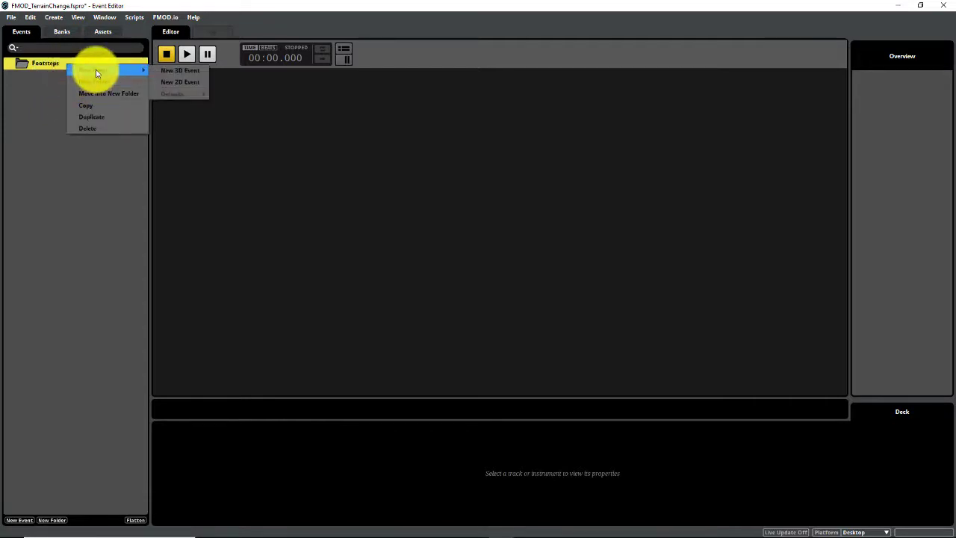
{"action": "left_click", "coordinate": [177, 82]}
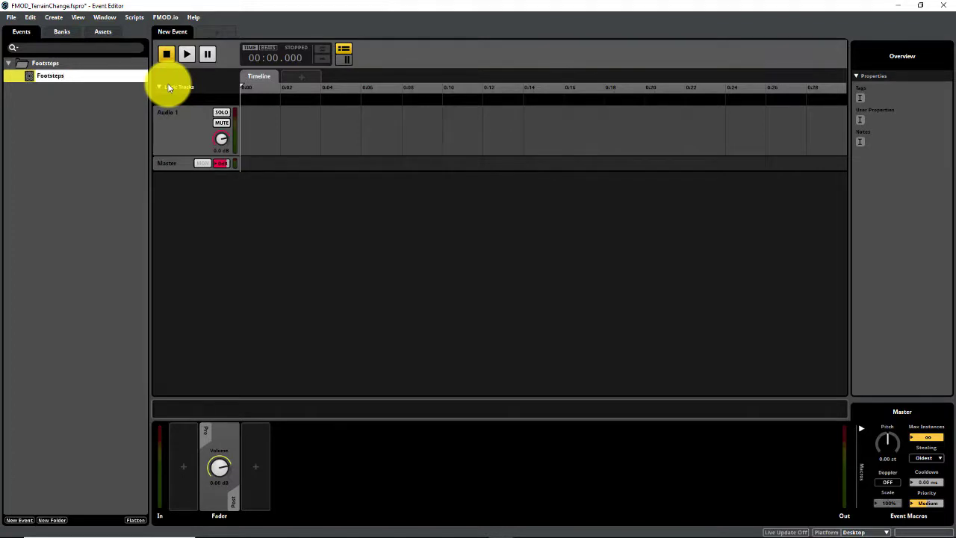
Name the new event Footsteps and assign it to the Master Bank.
{"action": "type", "text": "Footsteps"}
{"action": "key", "text": "Return"}
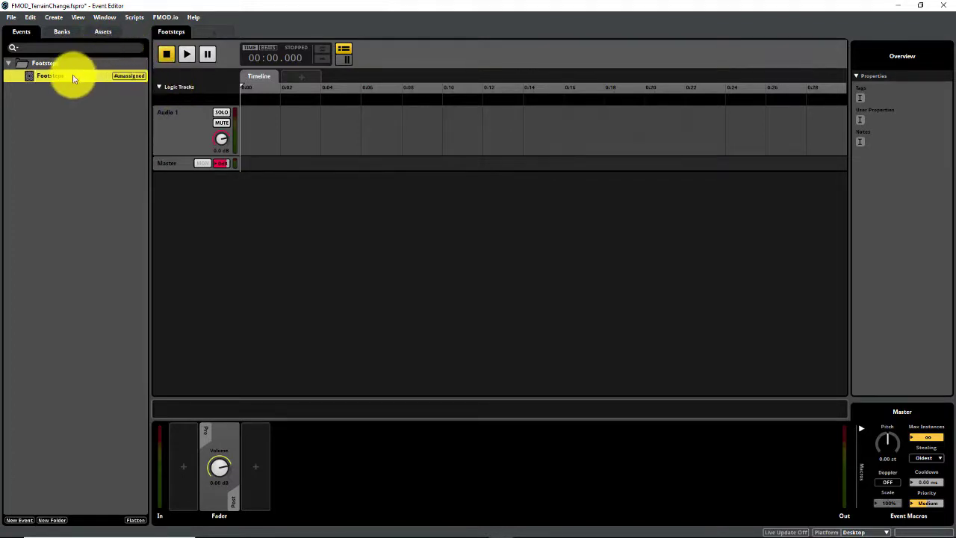
{"action": "right_click", "coordinate": [75, 76]}
{"action": "mouse_move", "coordinate": [125, 127]}
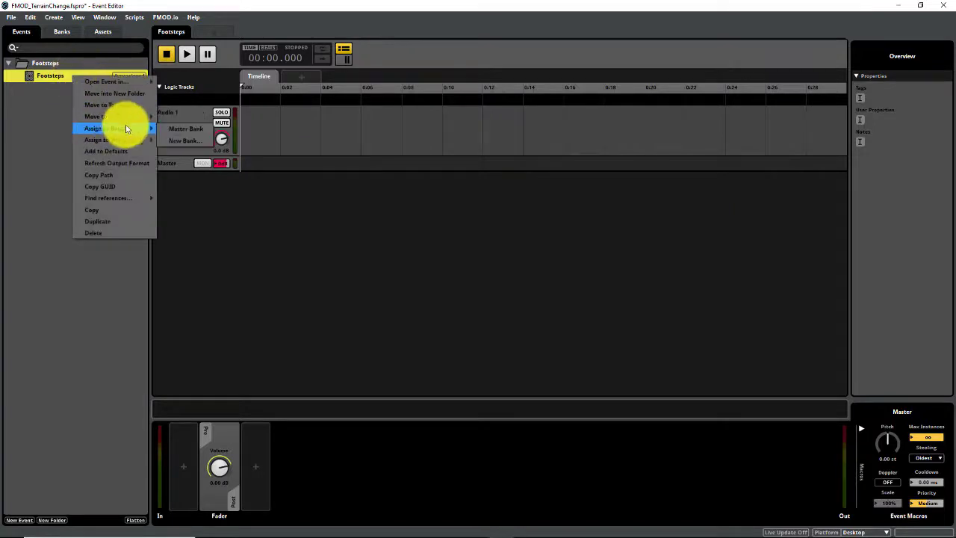
{"action": "left_click", "coordinate": [170, 129]}
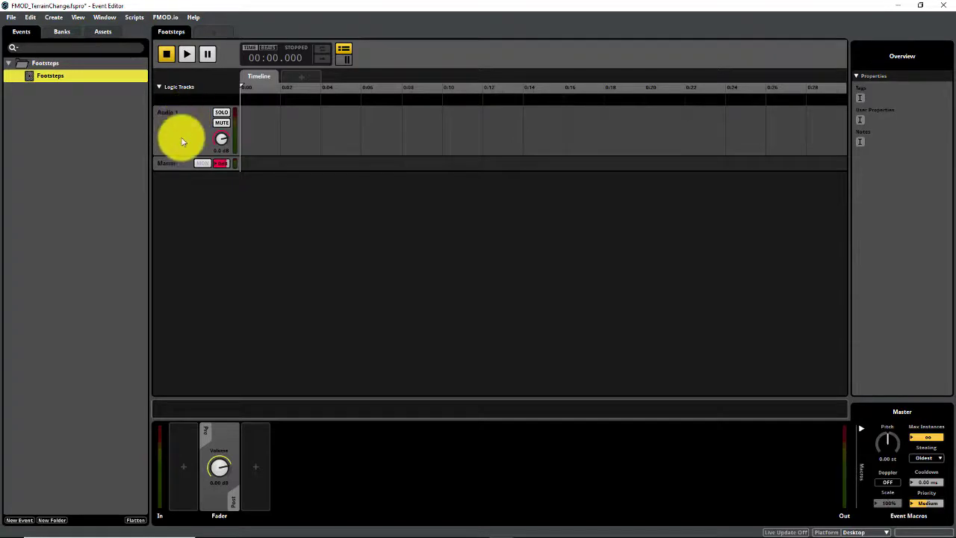
Rename Audio 1 to Concrete and add a second audio track named Grass.
{"action": "double_click", "coordinate": [171, 112]}
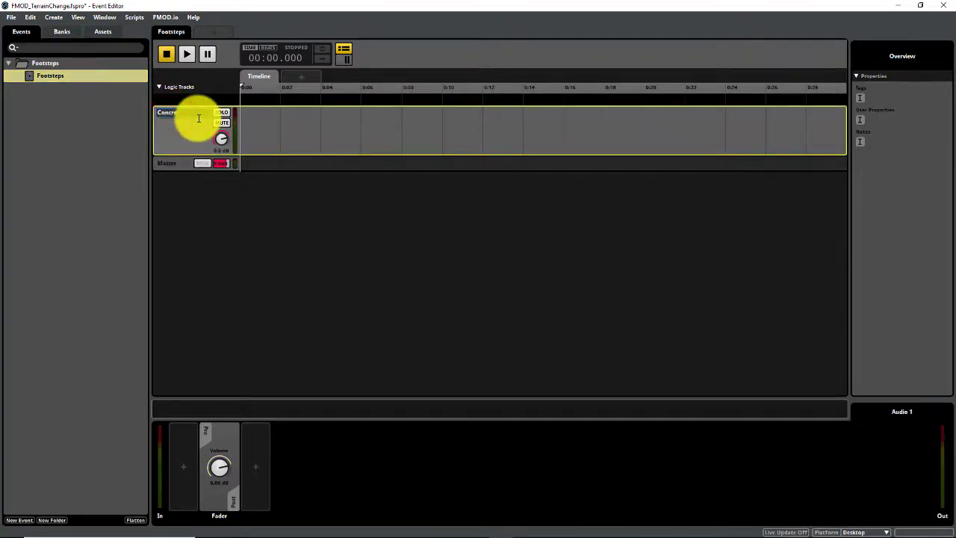
{"action": "key", "text": "Return"}
{"action": "right_click", "coordinate": [199, 118]}
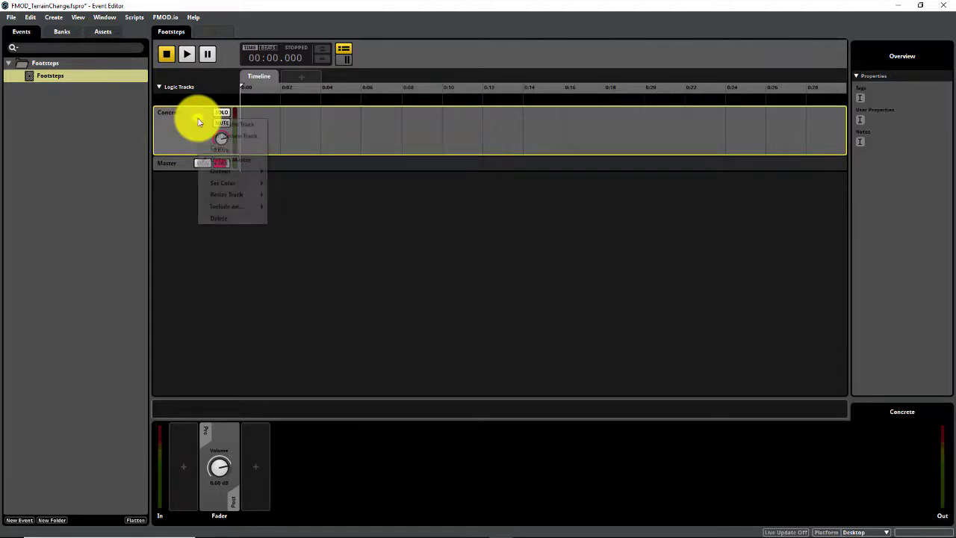
{"action": "mouse_move", "coordinate": [214, 189]}
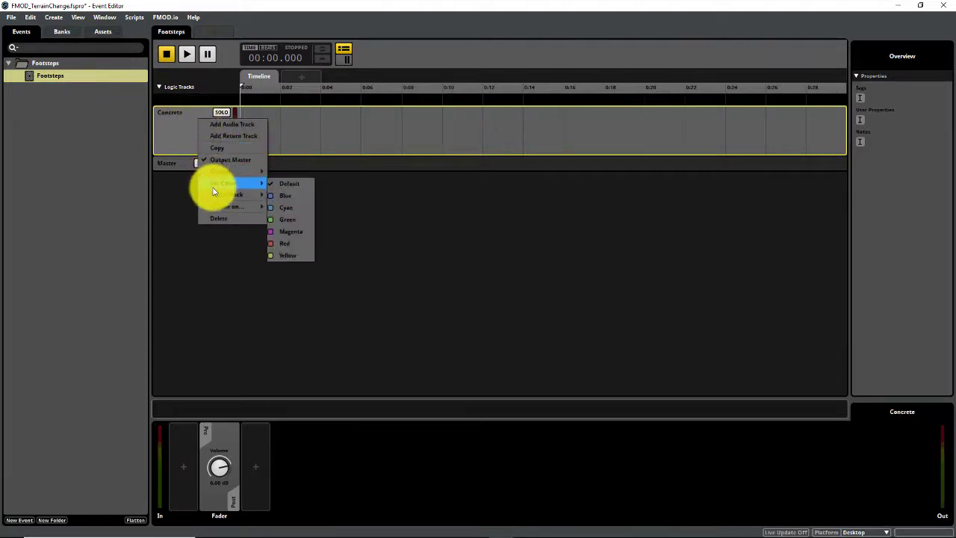
{"action": "left_click", "coordinate": [233, 124]}
{"action": "left_click", "coordinate": [183, 169]}
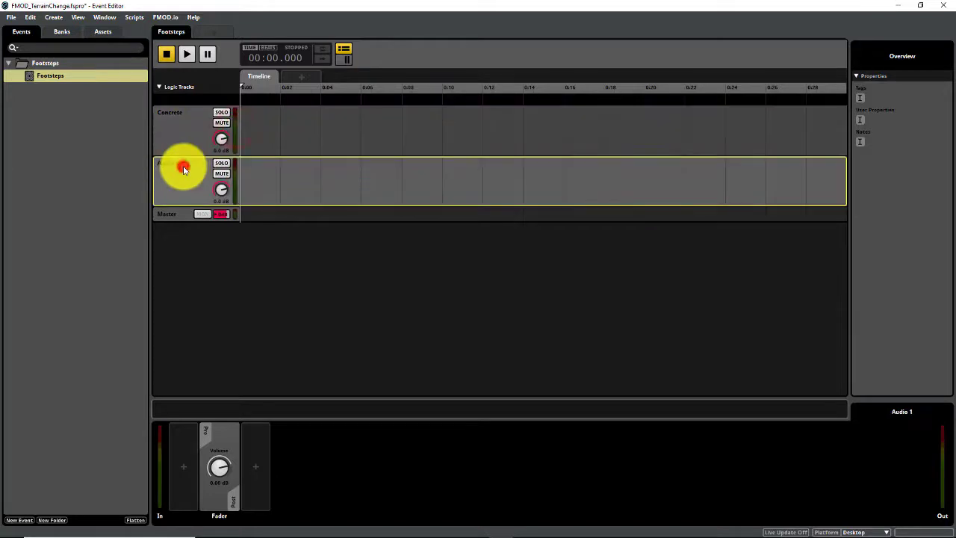
{"action": "double_click", "coordinate": [186, 163]}
{"action": "type", "text": "Grass"}
{"action": "key", "text": "Return"}
Add a third audio track below Grass named Wood.
{"action": "right_click", "coordinate": [187, 166]}
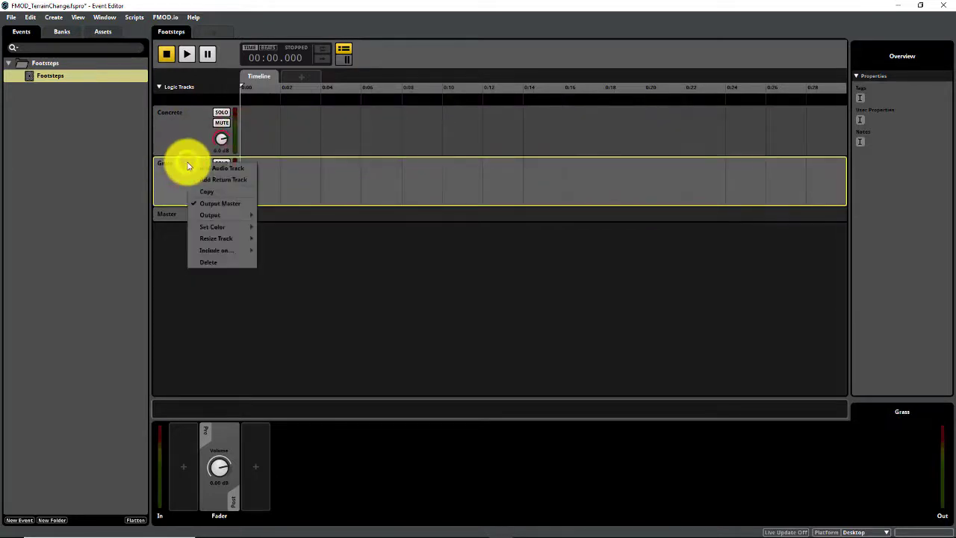
{"action": "left_click", "coordinate": [197, 167]}
{"action": "double_click", "coordinate": [167, 216]}
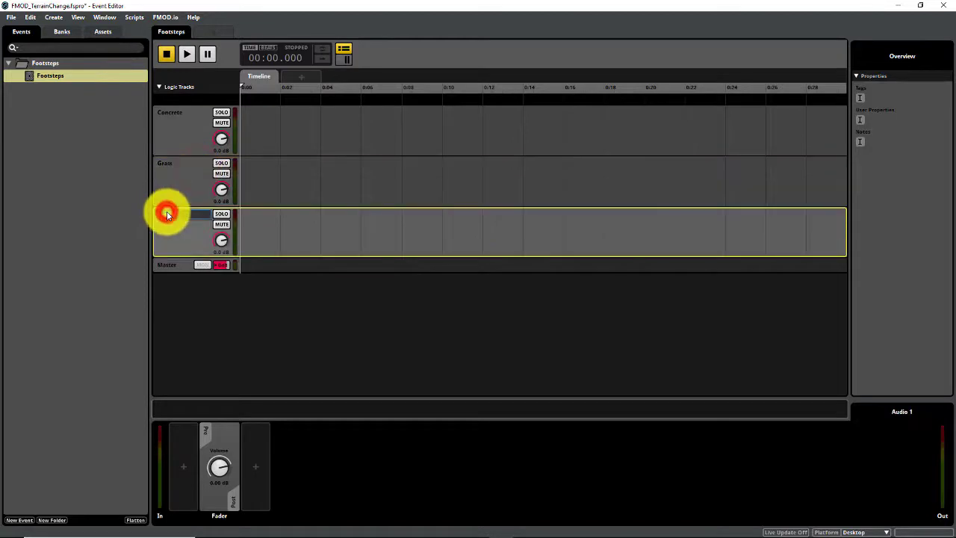
{"action": "type", "text": "Wood"}
{"action": "key", "text": "Return"}
Add a fourth audio track below Wood named Metal.
{"action": "right_click", "coordinate": [171, 215]}
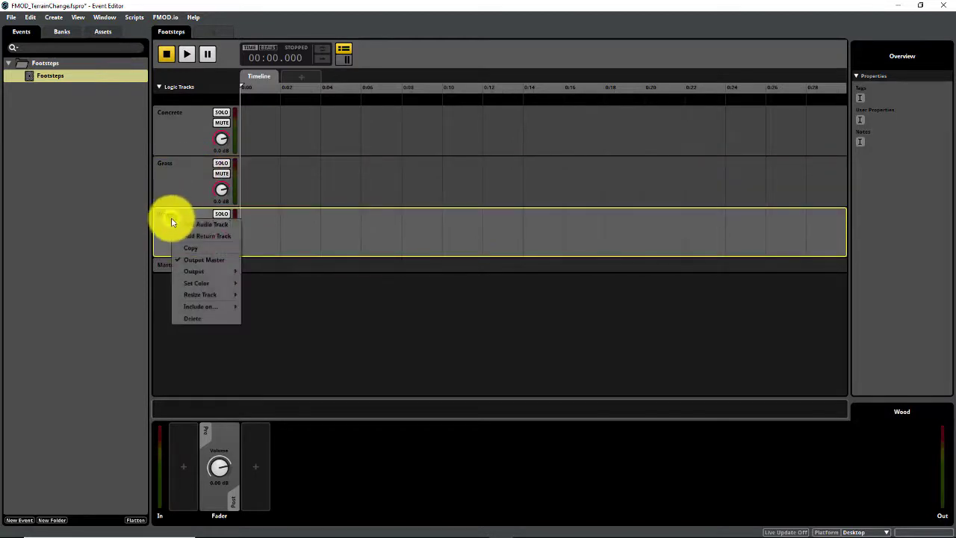
{"action": "left_click", "coordinate": [185, 229]}
{"action": "left_click", "coordinate": [175, 261]}
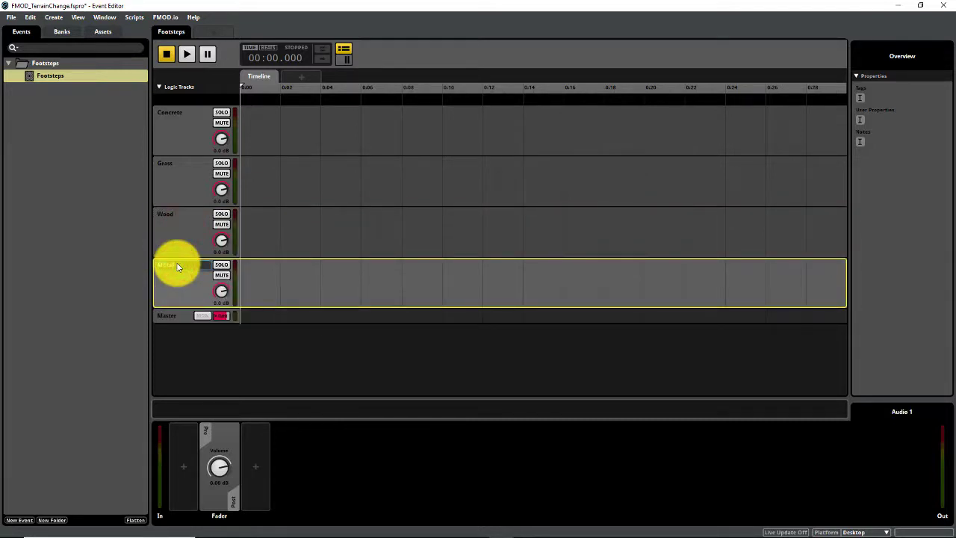
{"action": "key", "text": "Return"}
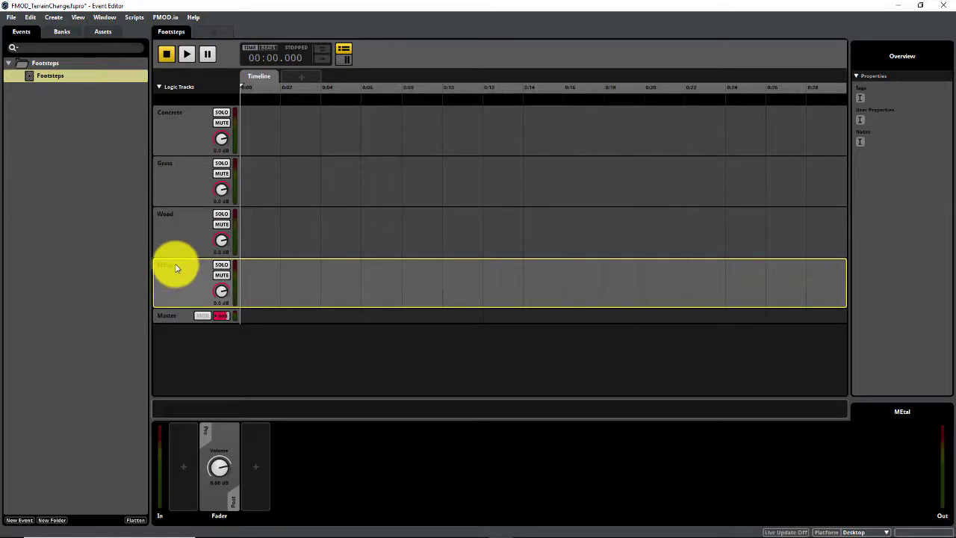
{"action": "double_click", "coordinate": [171, 266]}
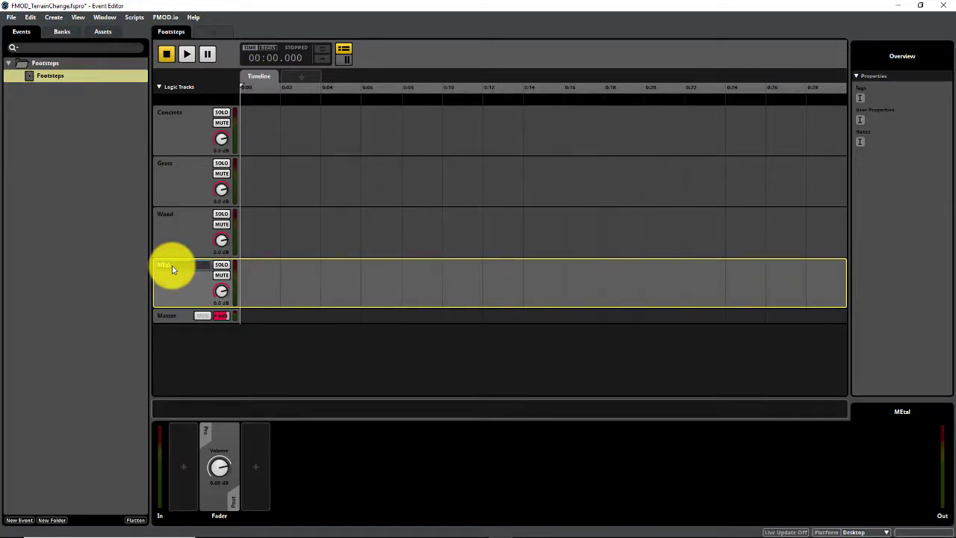
{"action": "type", "text": "Metal"}
{"action": "key", "text": "Return"}
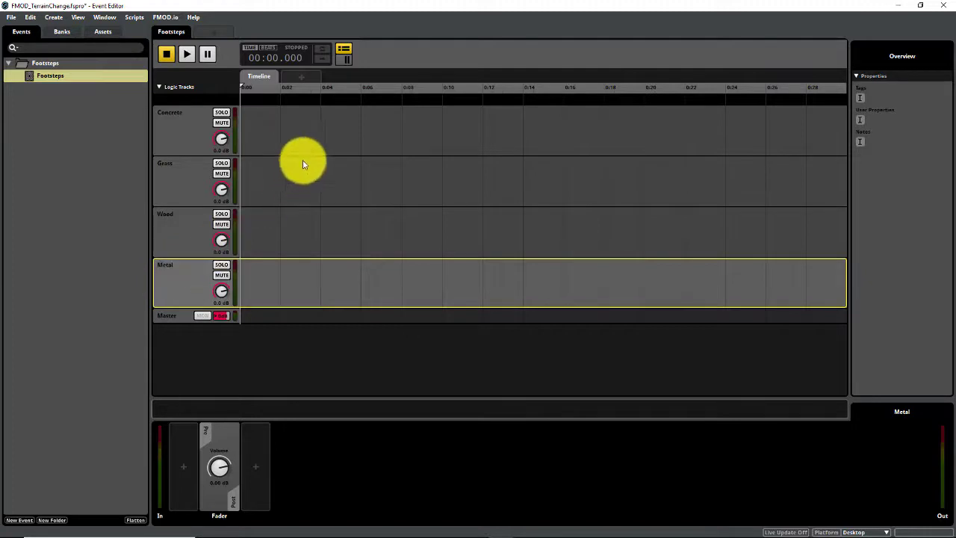
Create a new user parameter named Terrain with minimum 0 and maximum 4.
{"action": "left_click", "coordinate": [303, 78]}
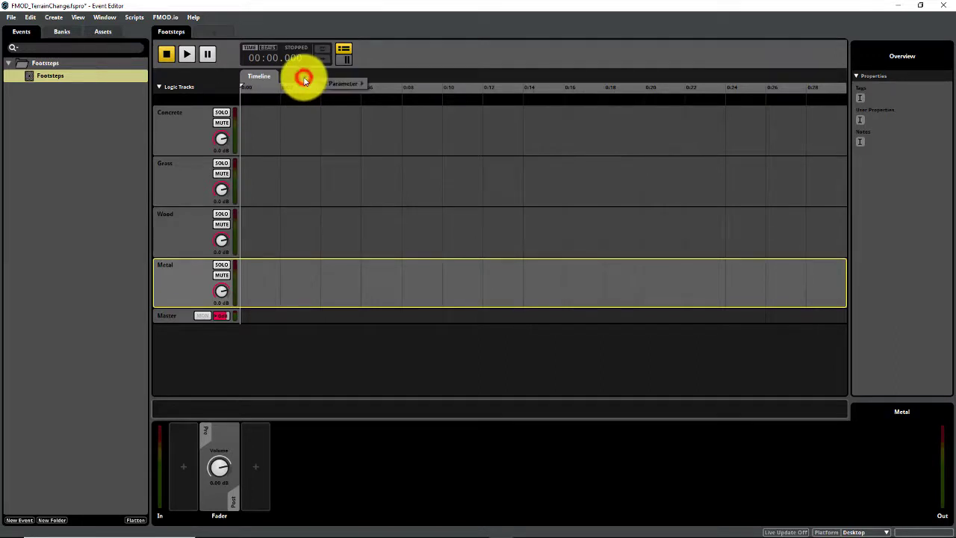
{"action": "mouse_move", "coordinate": [312, 82]}
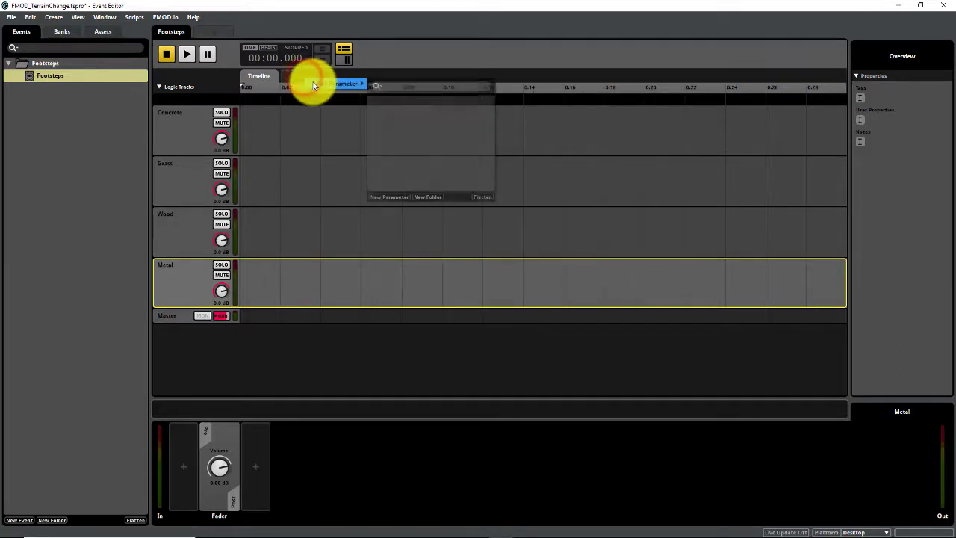
{"action": "left_click", "coordinate": [382, 197]}
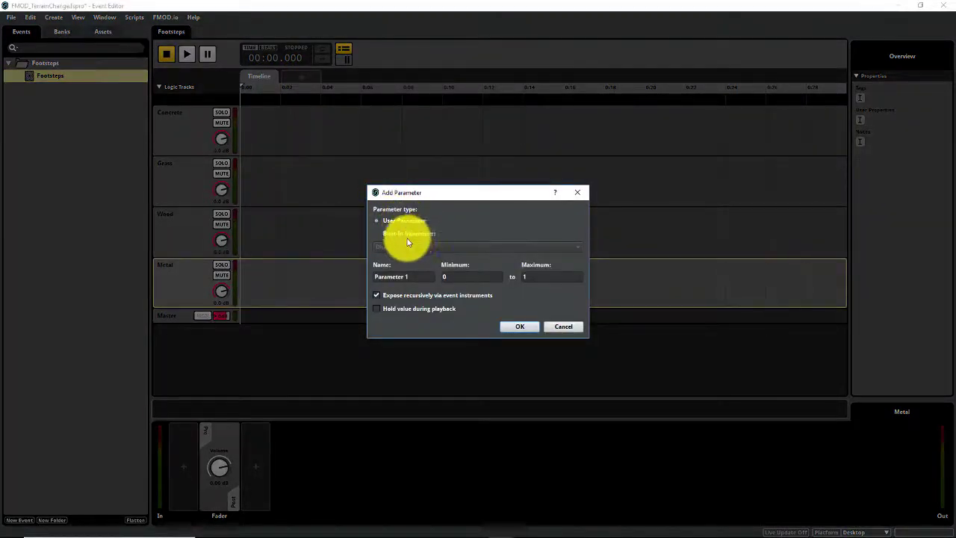
{"action": "double_click", "coordinate": [390, 277]}
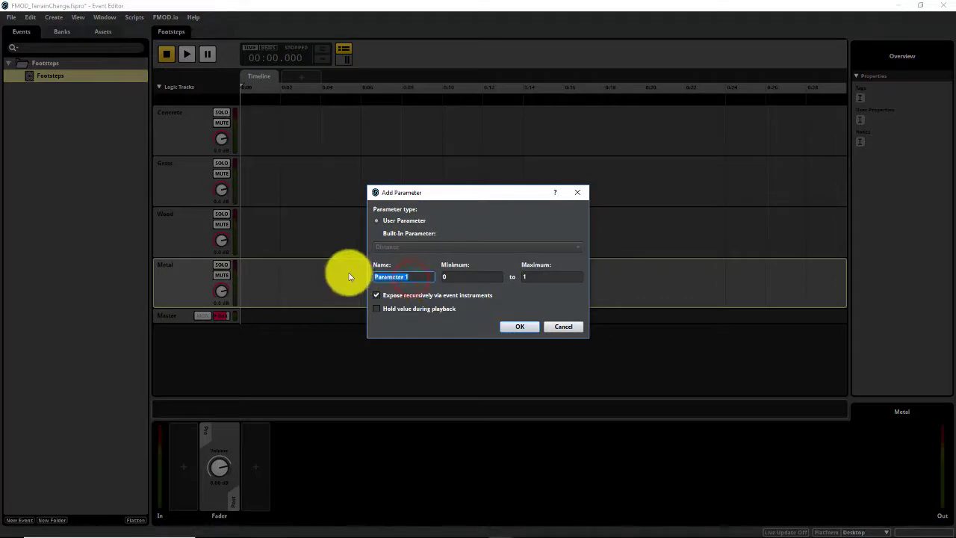
{"action": "type", "text": "Terra"}
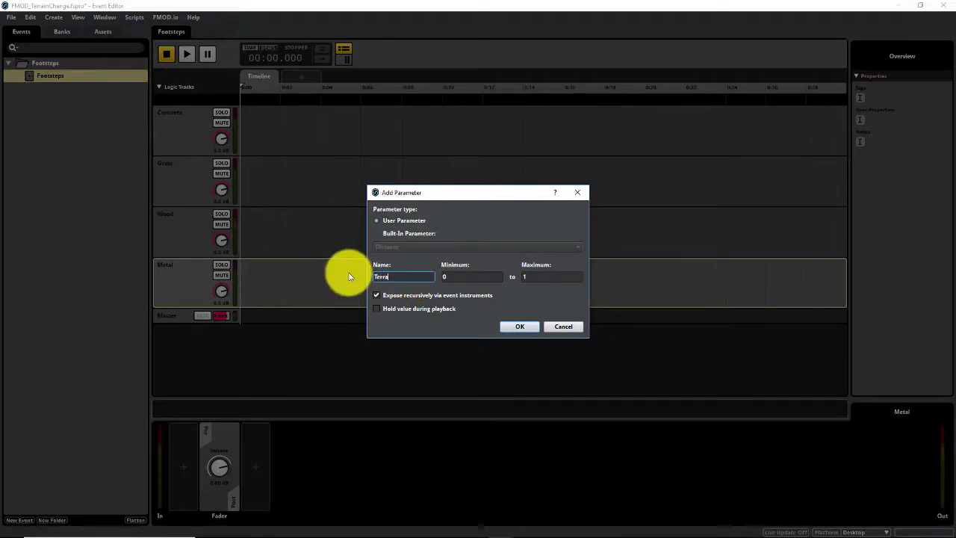
{"action": "type", "text": "in"}
{"action": "key", "text": "Tab"}
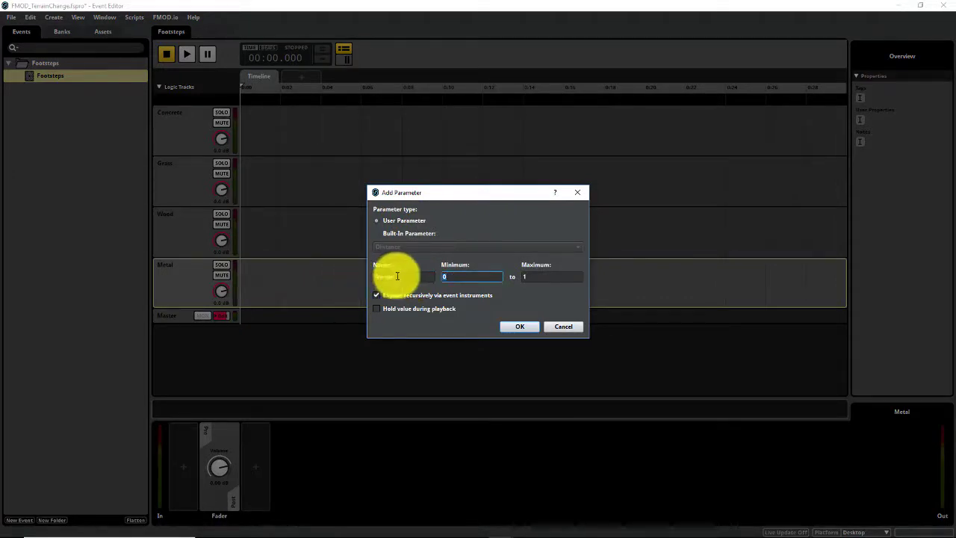
{"action": "key", "text": "Tab"}
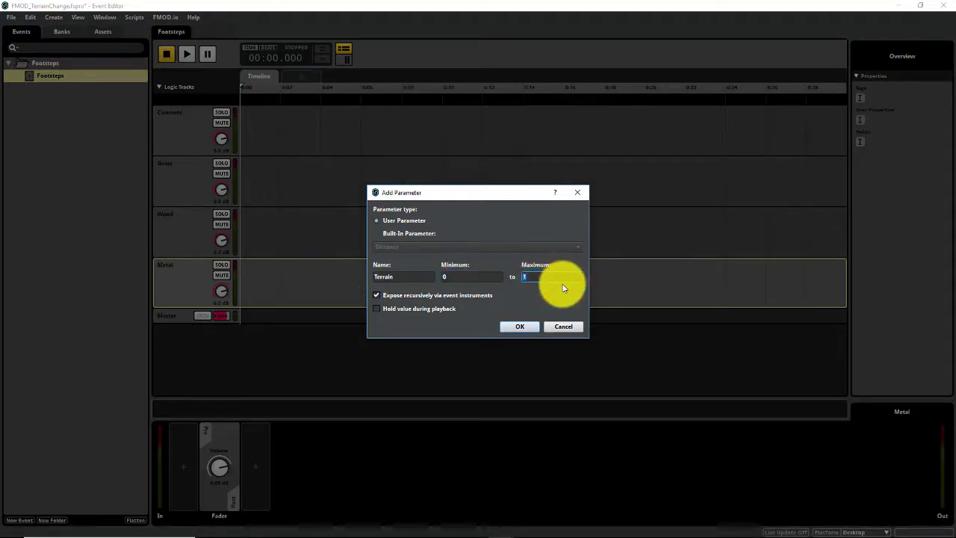
{"action": "type", "text": "4"}
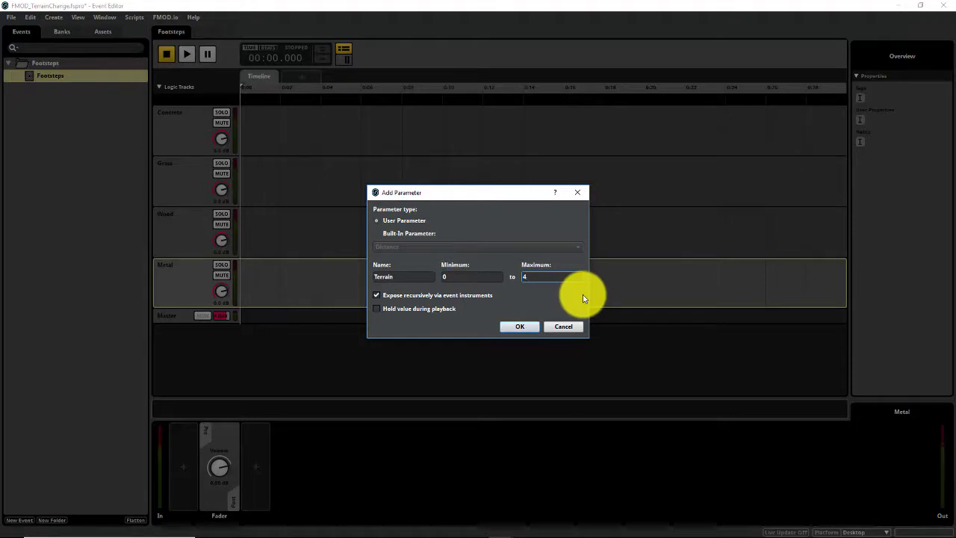
{"action": "key", "text": "ctrl+a"}
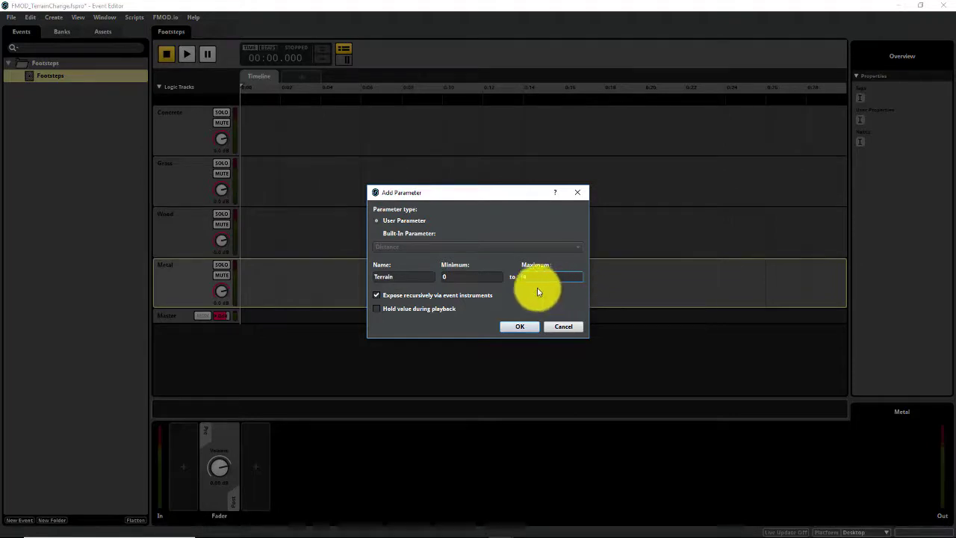
{"action": "left_click", "coordinate": [531, 277]}
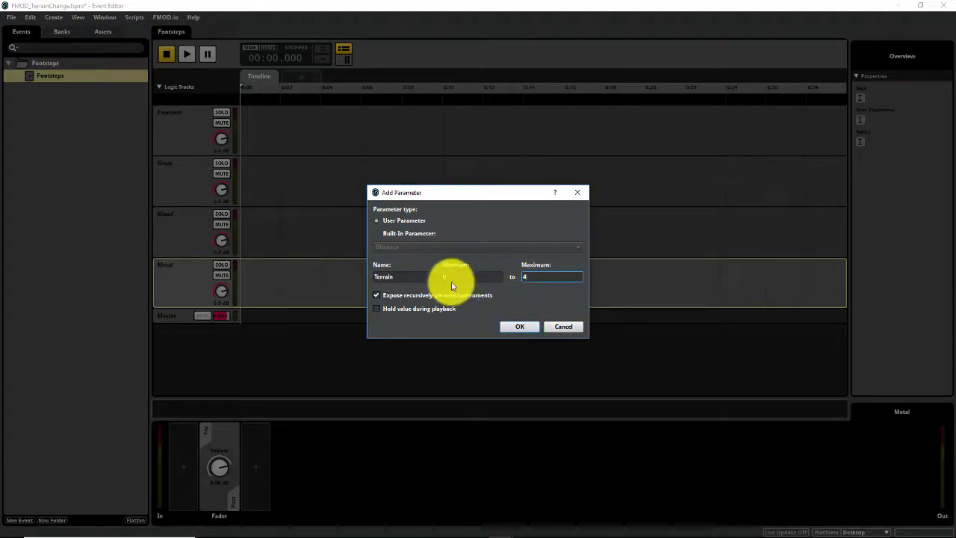
{"action": "left_click", "coordinate": [520, 326]}
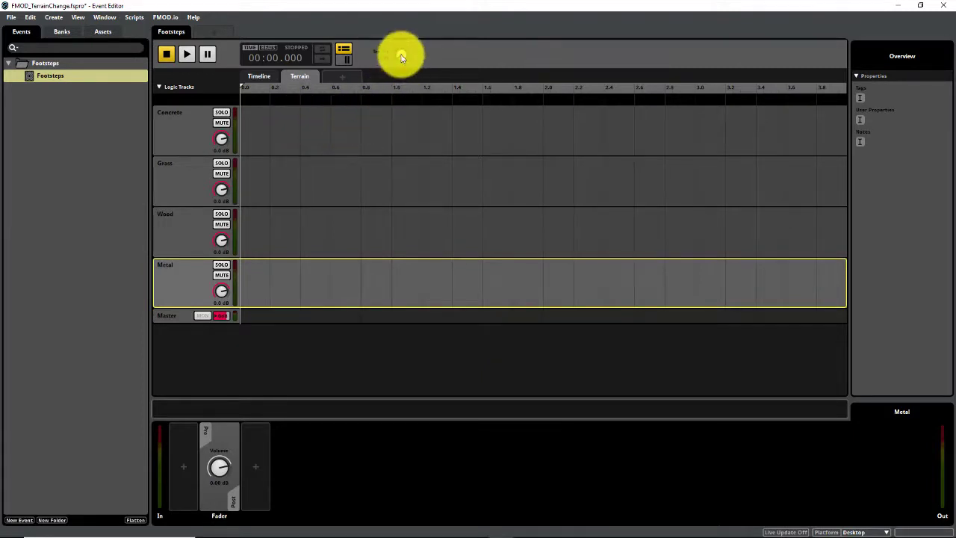
Scrub Terrain to about 1.5, then 1.05, and finally leave it near 3.0.
{"action": "left_click_drag", "start_coordinate": [401, 57], "coordinate": [401, 55]}
{"action": "left_click_drag", "start_coordinate": [401, 55], "coordinate": [401, 55]}
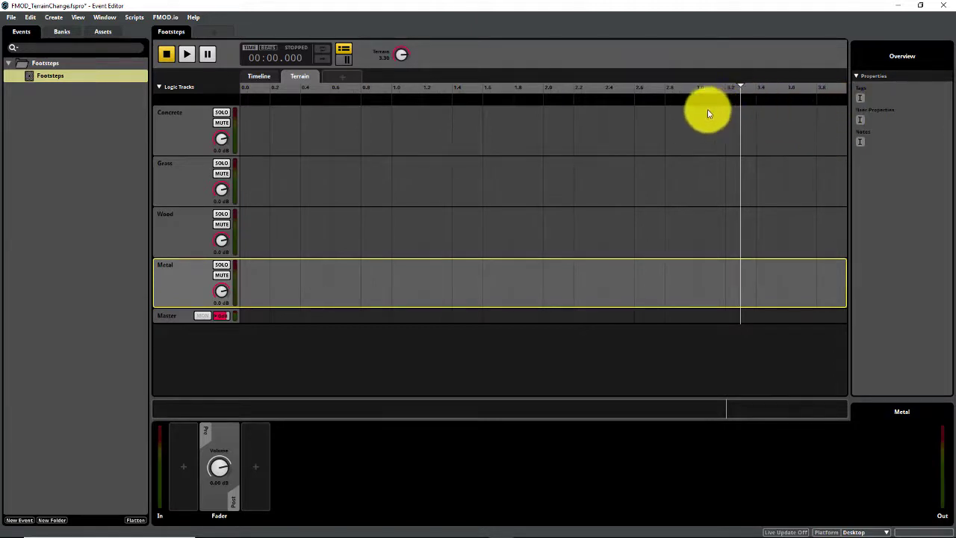
{"action": "left_click", "coordinate": [738, 85]}
{"action": "left_click_drag", "start_coordinate": [732, 88], "coordinate": [696, 94]}
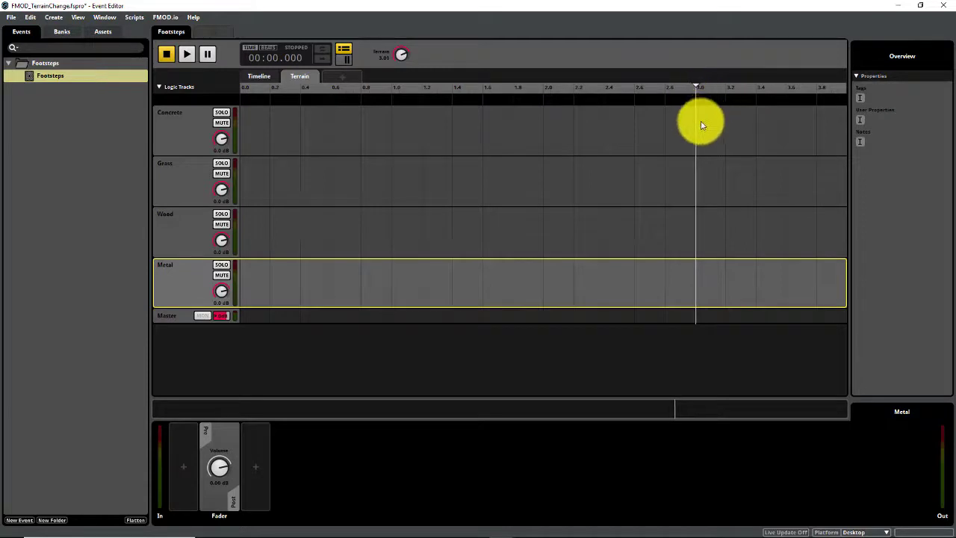